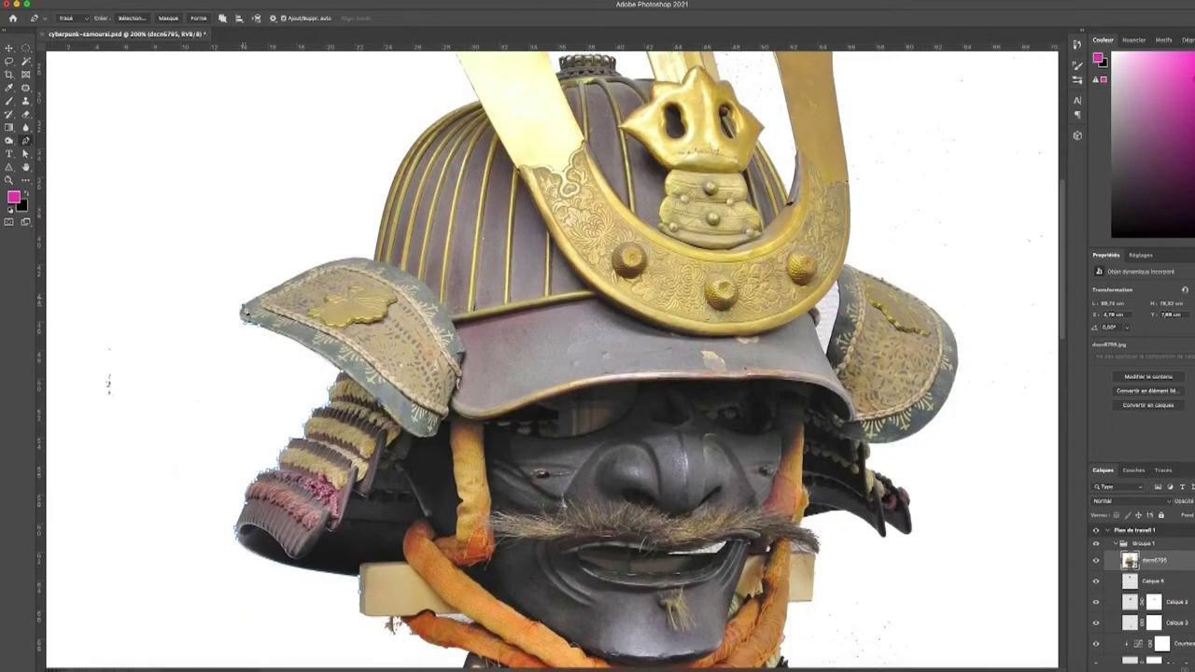
Scroll around the canvas to inspect the masked helmet on the figure's head.
scroll(420, 110, "up", 3)
scroll(363, 117, "up", 3)
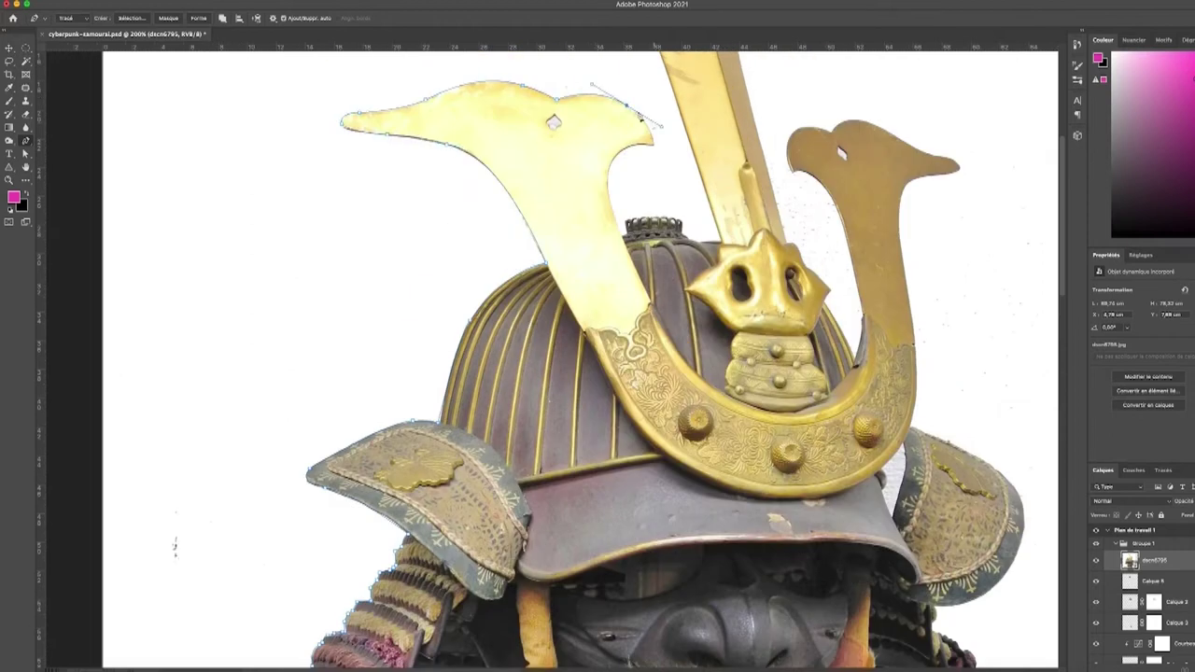
scroll(625, 222, "up", 3)
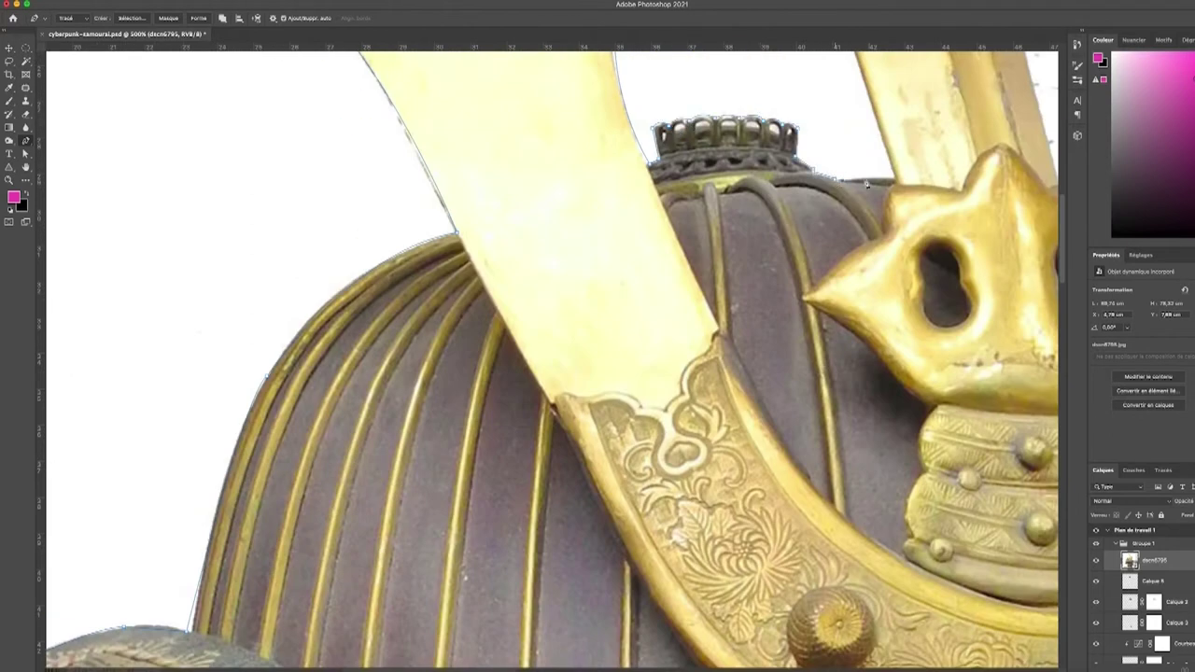
scroll(866, 184, "up", 5)
scroll(840, 234, "down", 1)
scroll(822, 327, "left", 2)
scroll(788, 523, "down", 3)
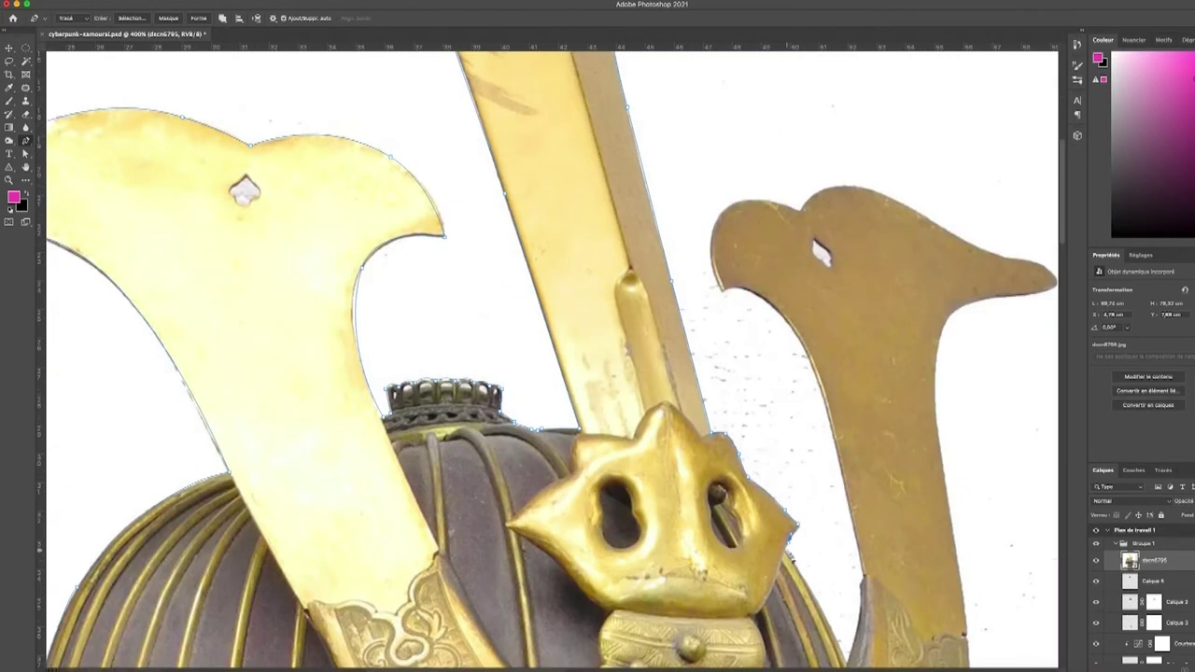
scroll(678, 168, "down", 3)
scroll(678, 168, "right", 1)
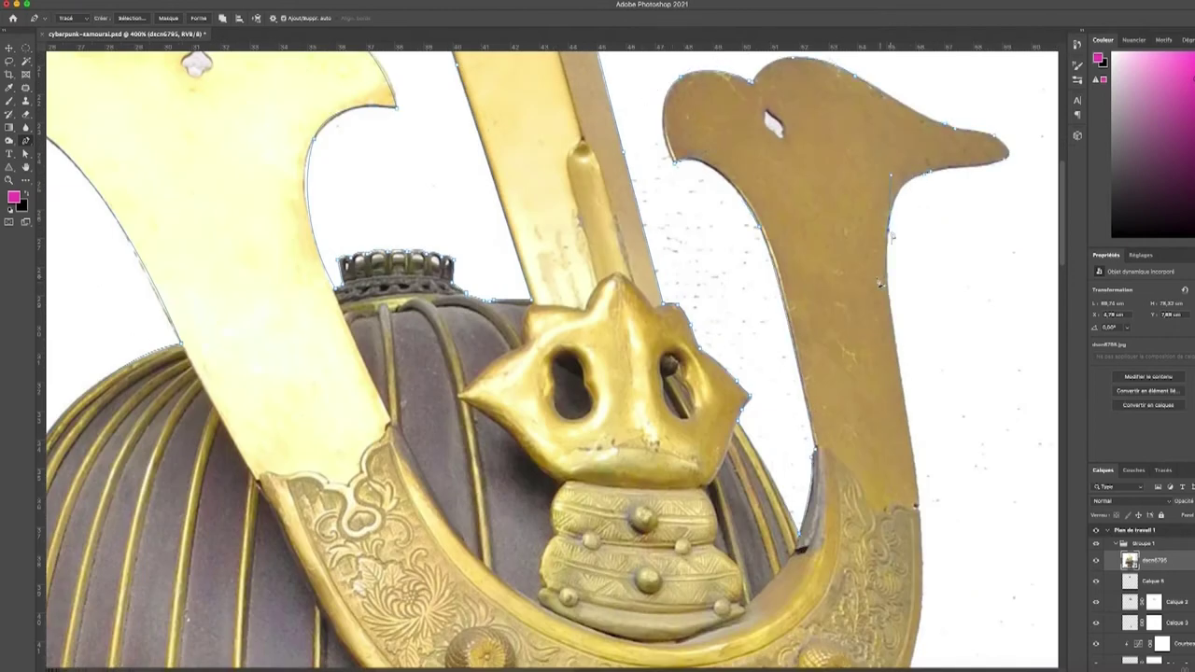
scroll(924, 492, "down", 7)
scroll(732, 444, "down", 4)
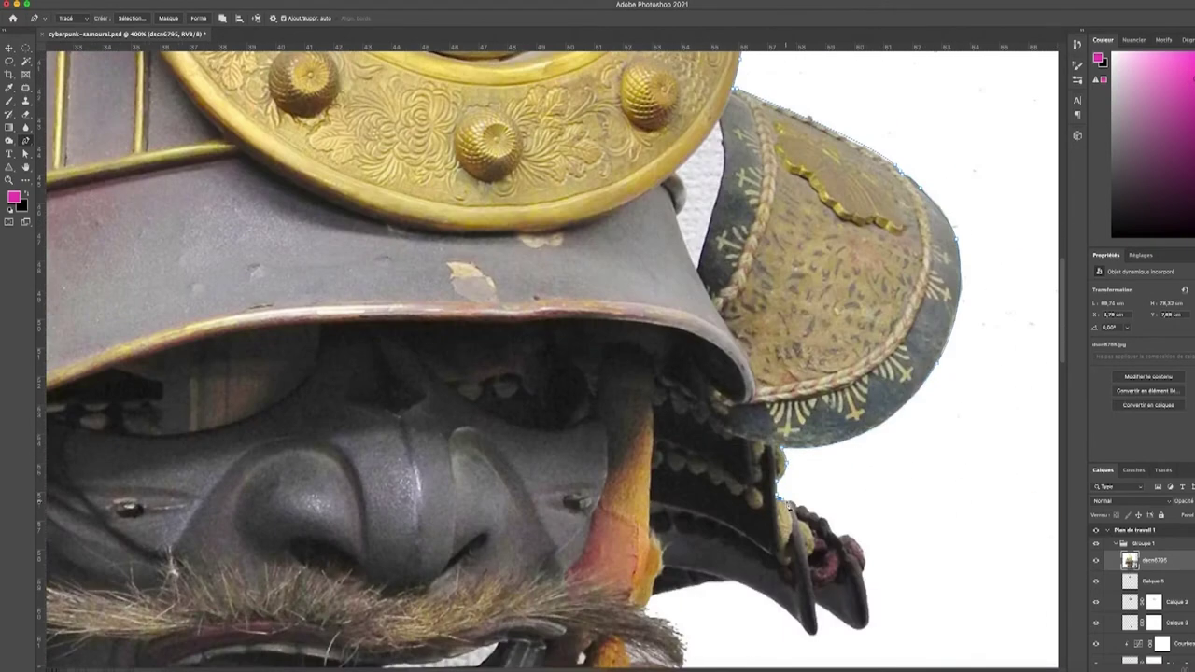
scroll(789, 506, "down", 2)
scroll(789, 506, "down", 1)
scroll(653, 448, "down", 2)
scroll(330, 338, "left", 5)
scroll(329, 338, "down", 3)
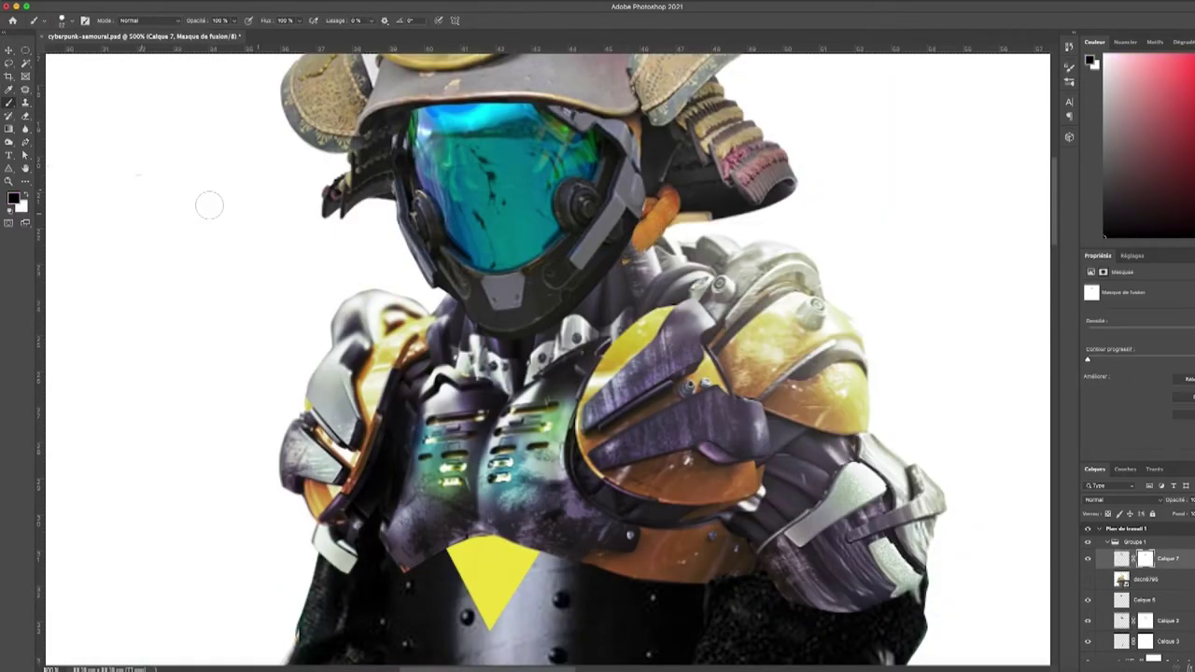
Sample the orange from the armor strap as the brush colour.
key("b")
left_click(640, 226, "alt")
left_click(13, 198)
key("Return")
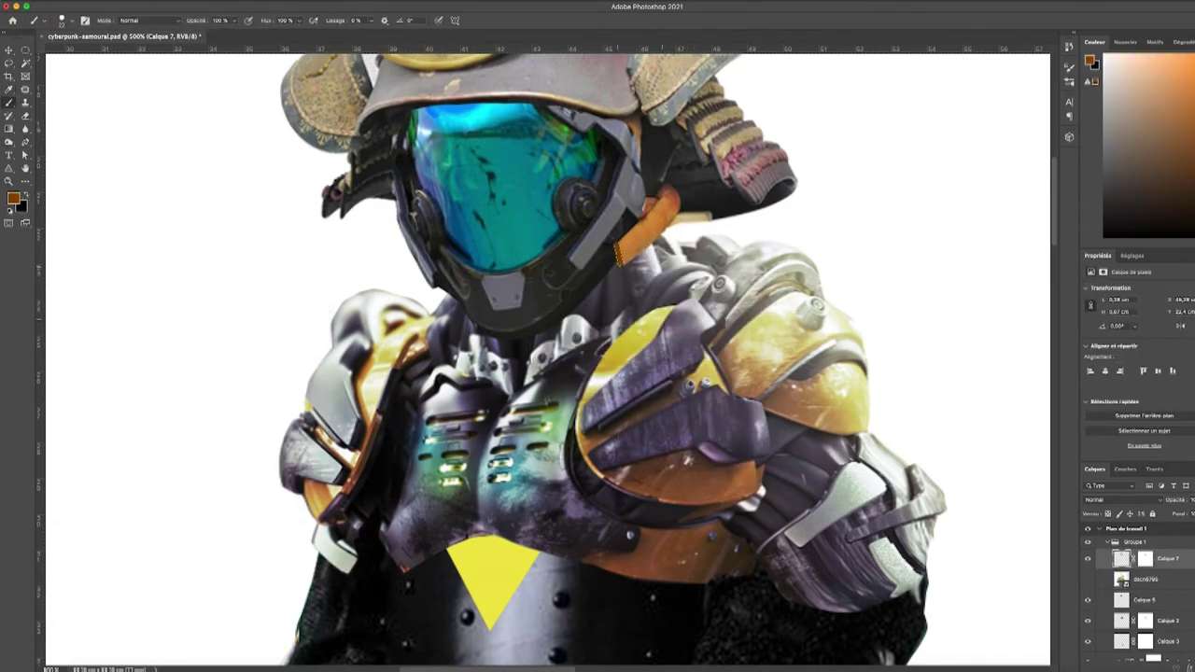
Move the orange strap piece beside the visor and duplicate it to extend it.
left_click(1162, 584)
scroll(1131, 560, "up", 2)
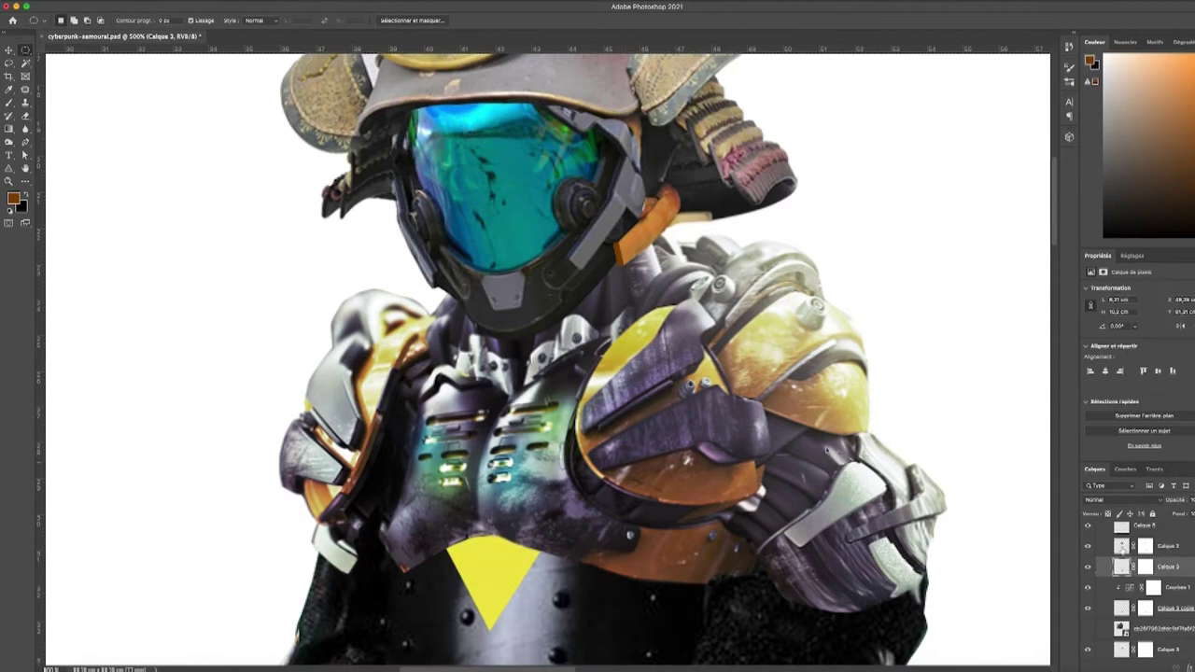
key("ctrl+plus")
key("ctrl+plus")
key("ctrl+plus")
left_click_drag(630, 247, 684, 175)
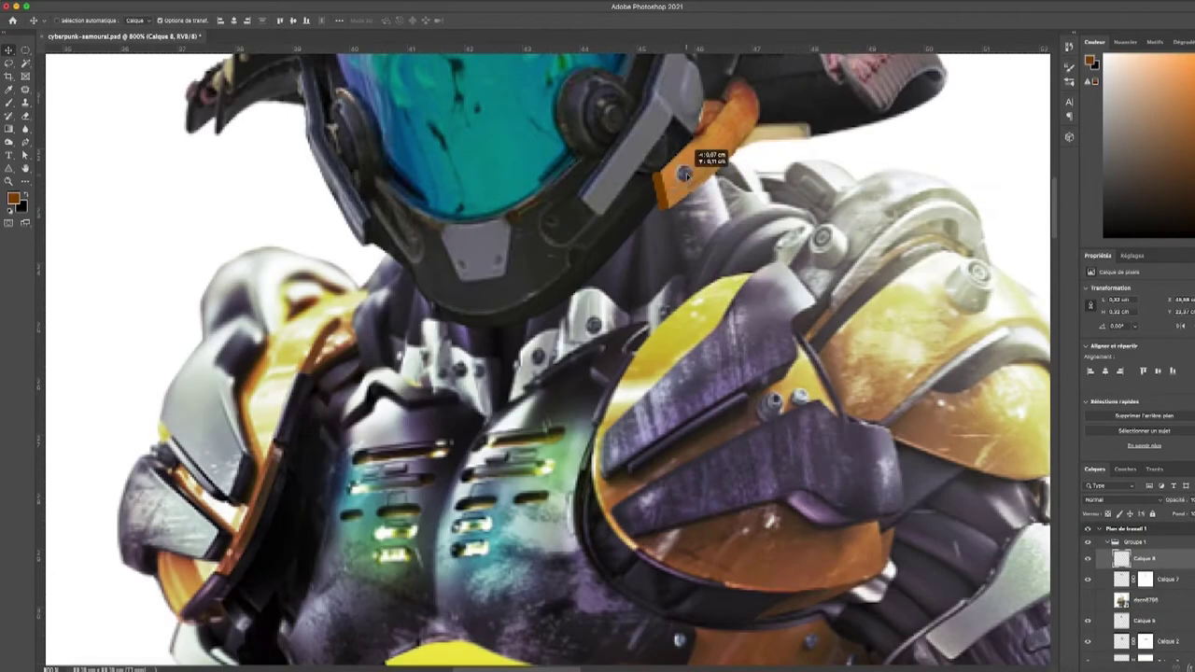
key("ctrl+Return")
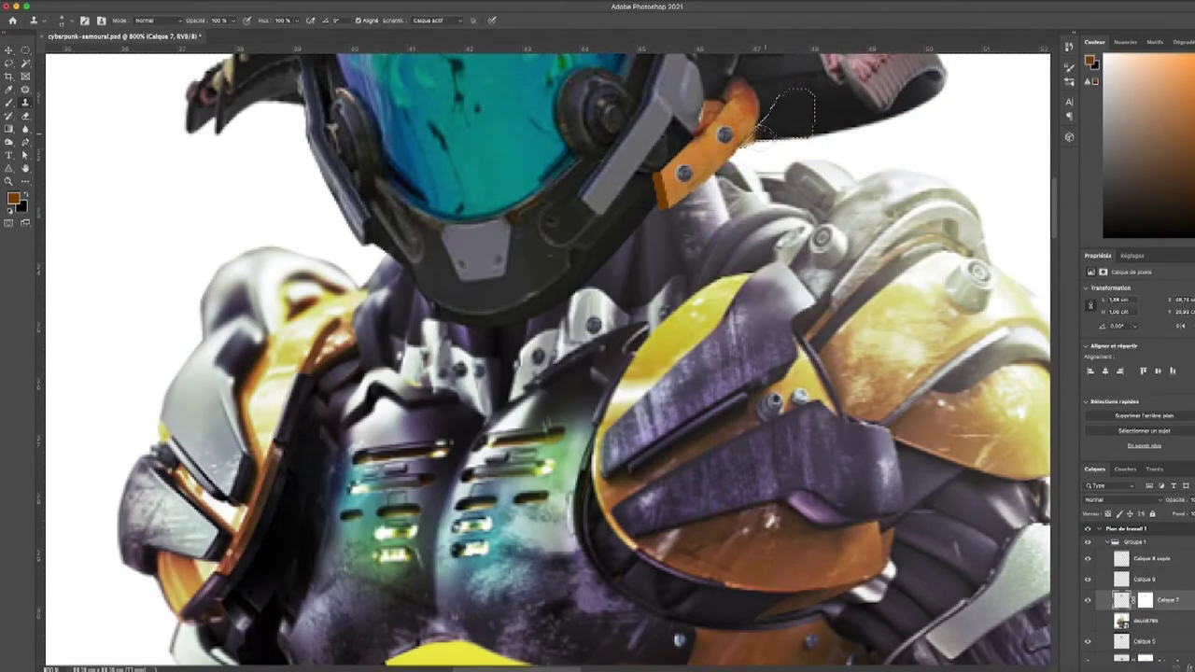
key("ctrl+0")
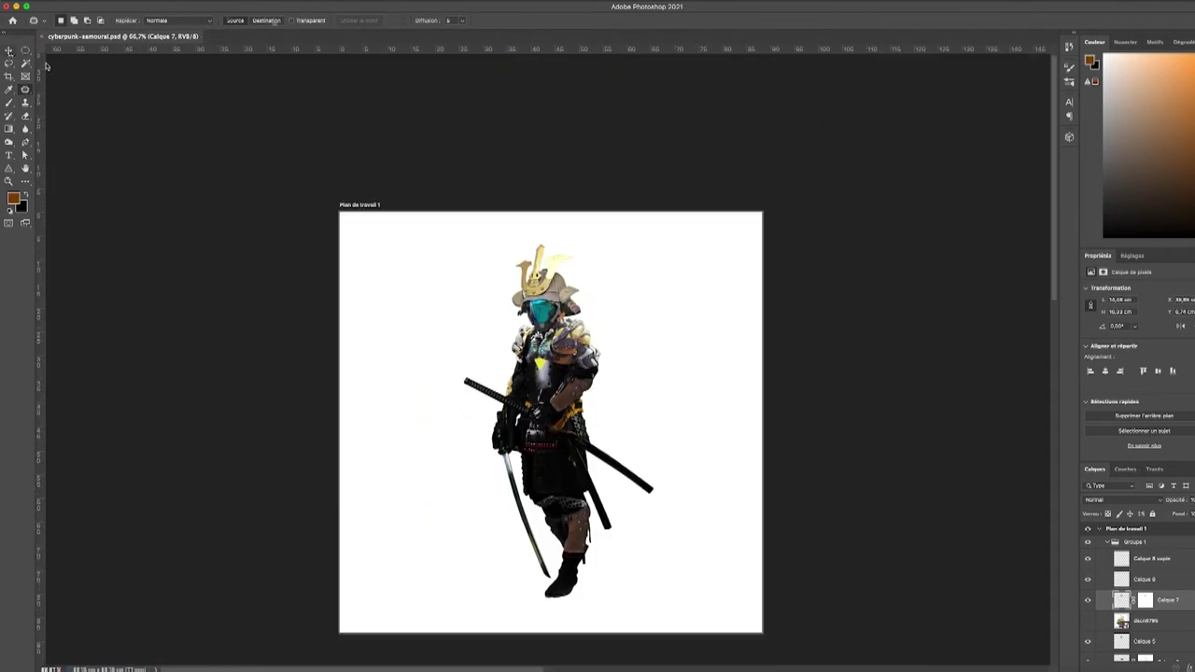
key("ctrl+1")
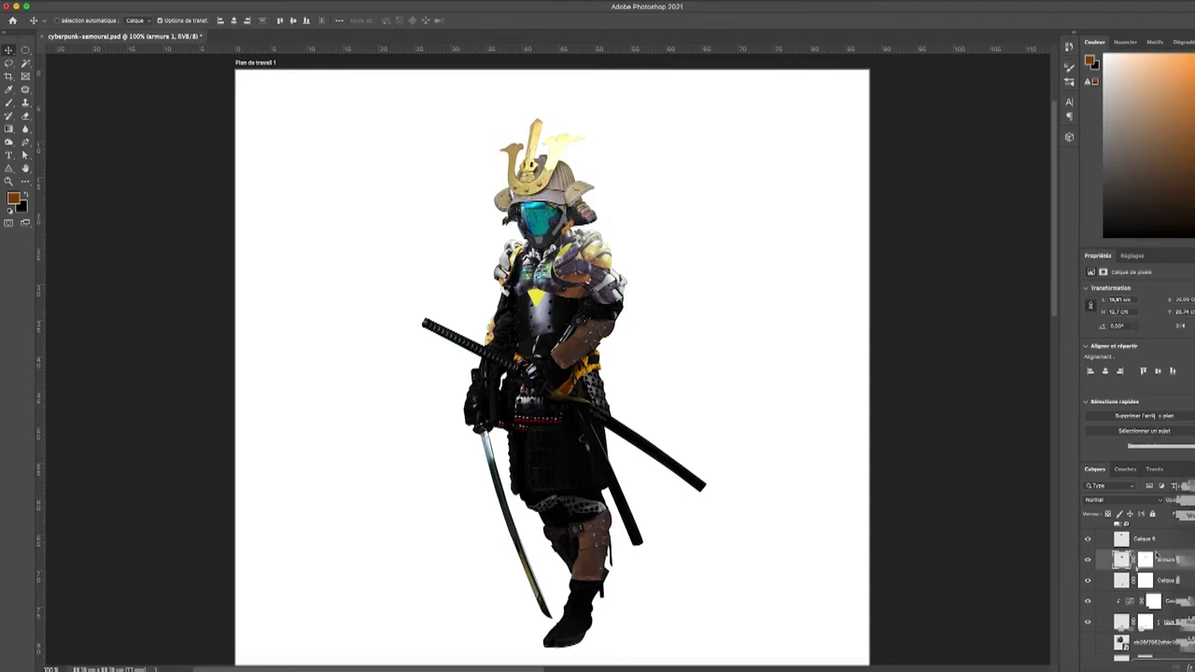
Darken the armure 1 shoulder armor with a clipped Curves adjustment.
key("d")
left_click_drag(1148, 420, 1166, 401)
key("b")
right_click(285, 164)
key("Escape")
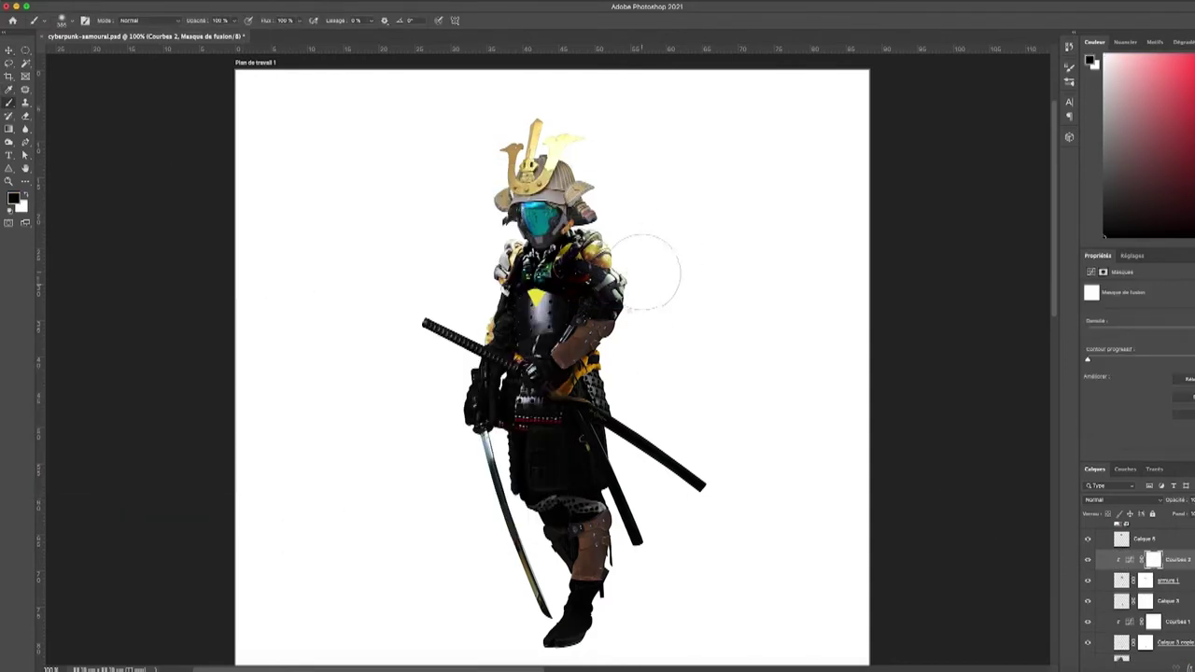
scroll(646, 271, "up", 5)
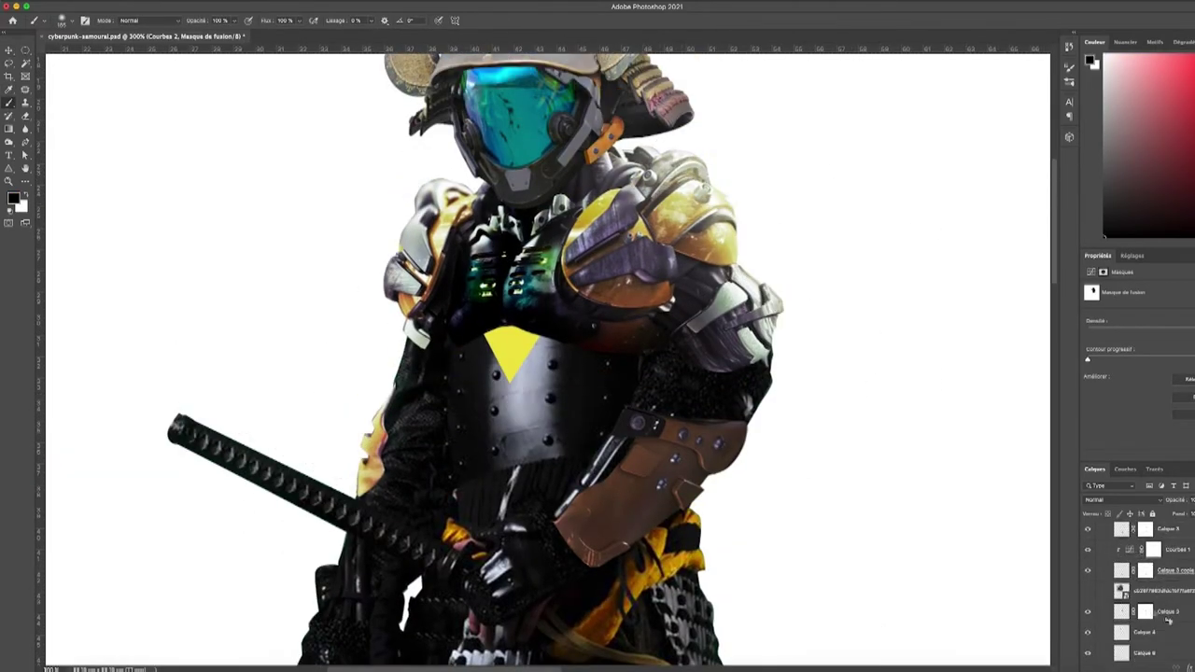
left_click(1087, 556)
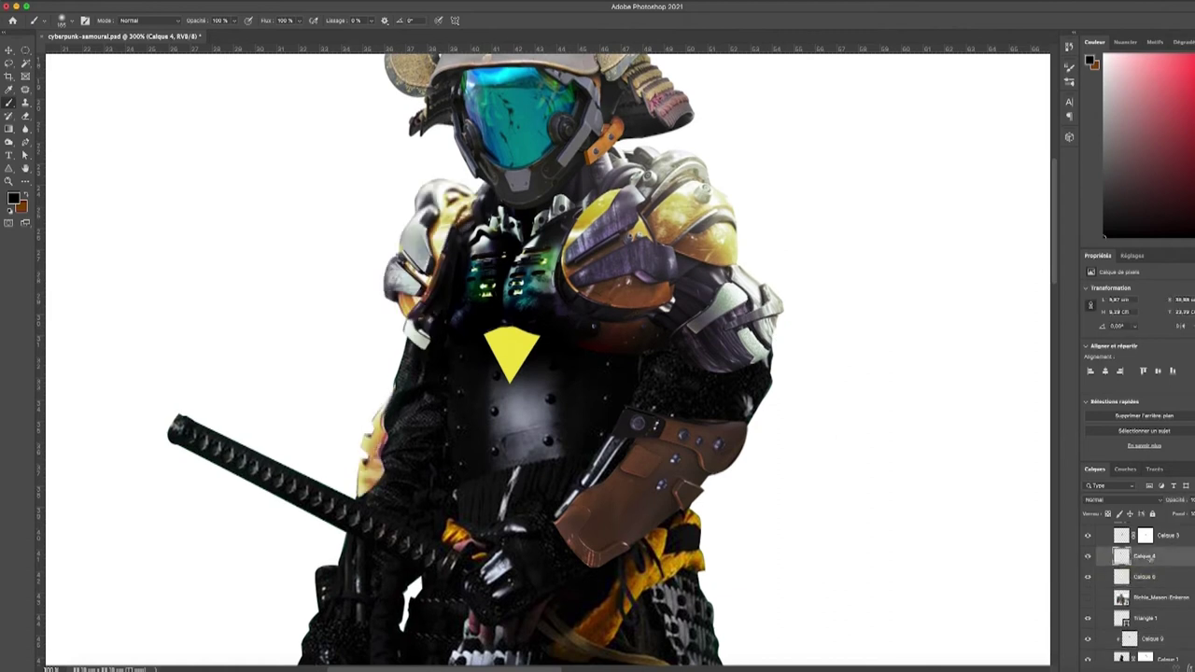
Add a clipped Curves adjustment above armure 2 plus new empty layers.
key("ctrl+shift+z")
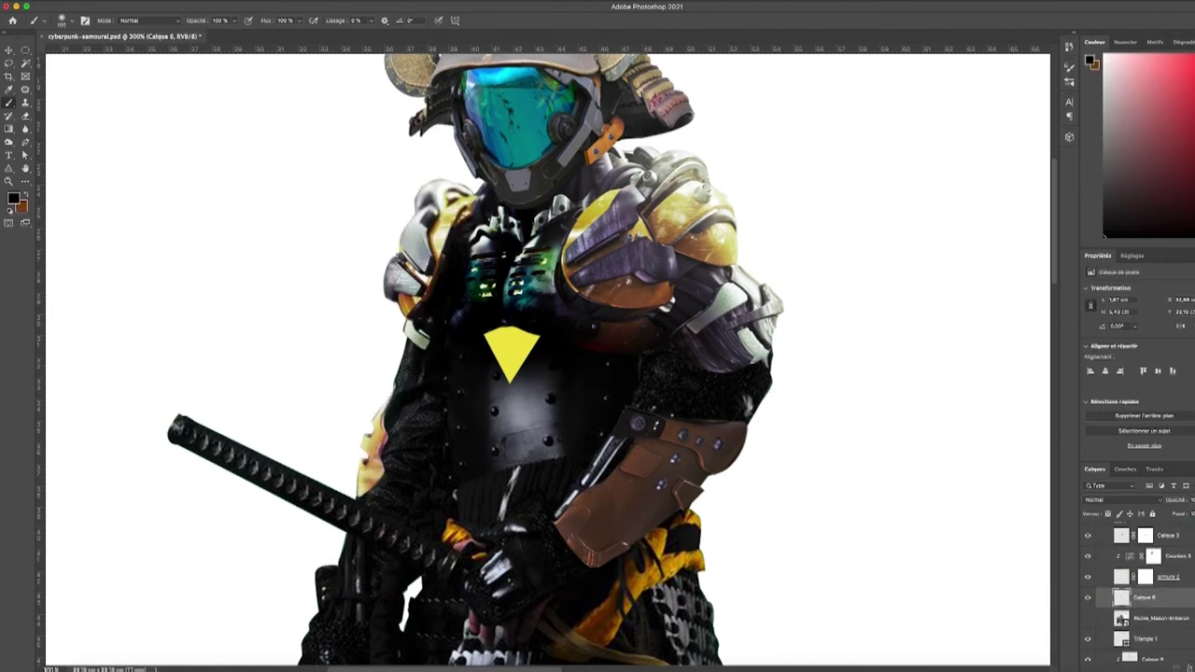
right_click(378, 443)
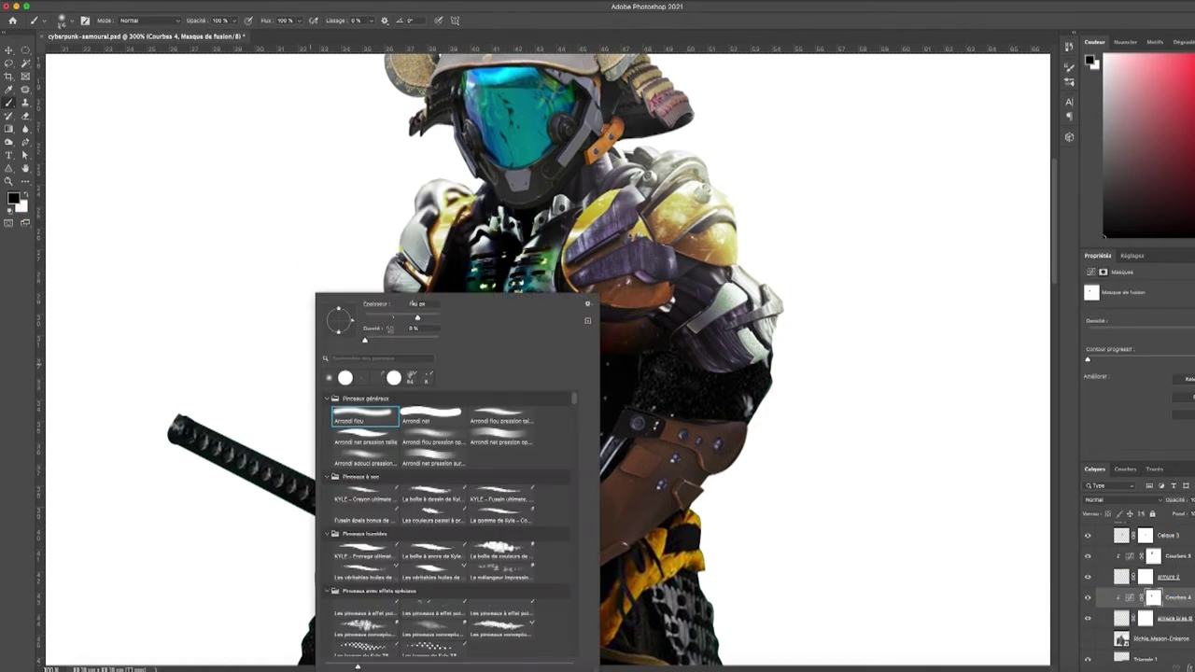
key("ctrl+shift+alt+n")
right_click(378, 444)
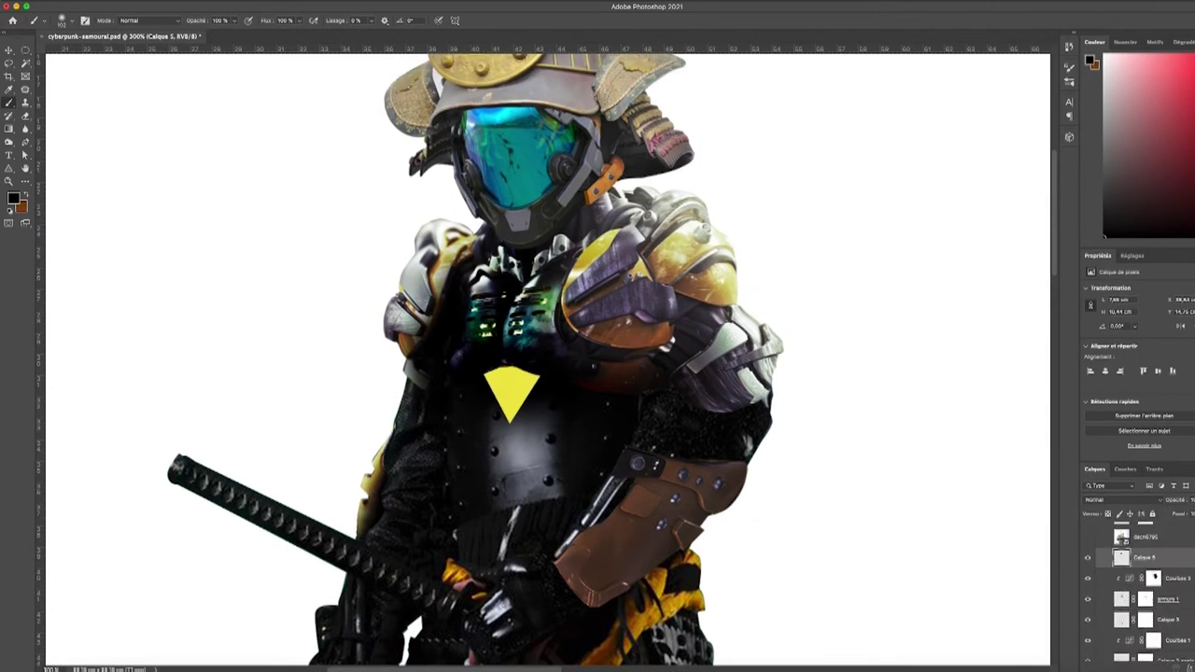
key("ctrl+shift+alt+n")
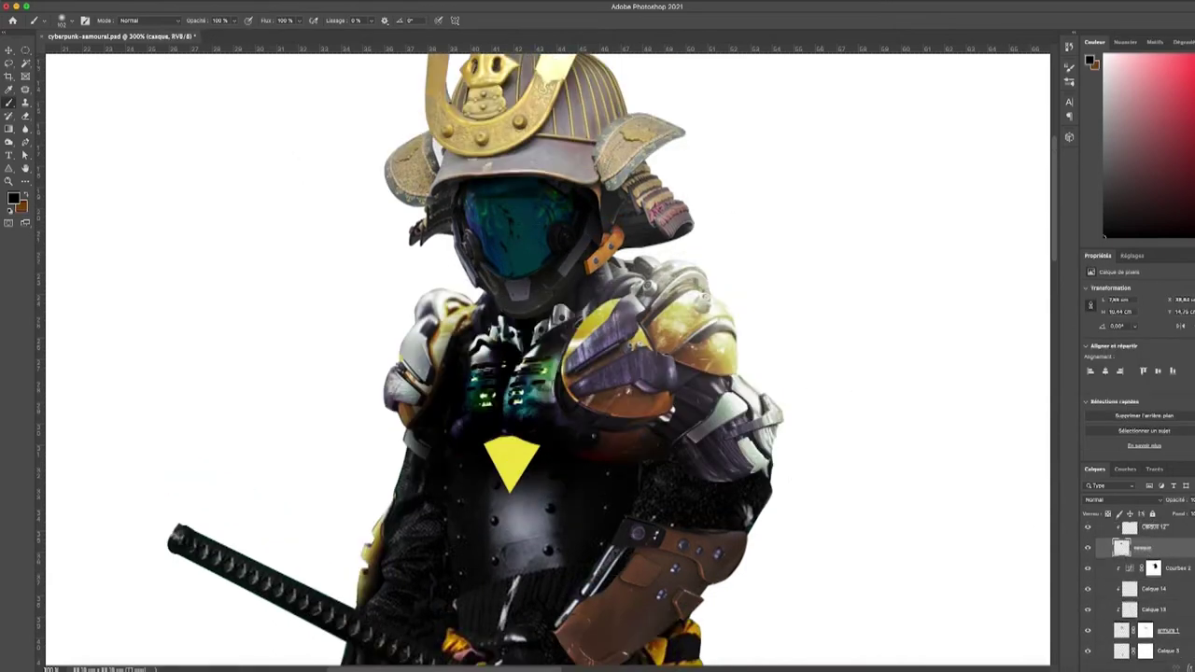
Rename the enlarged helmet layer and set its blend mode to Incrustation.
key("Return")
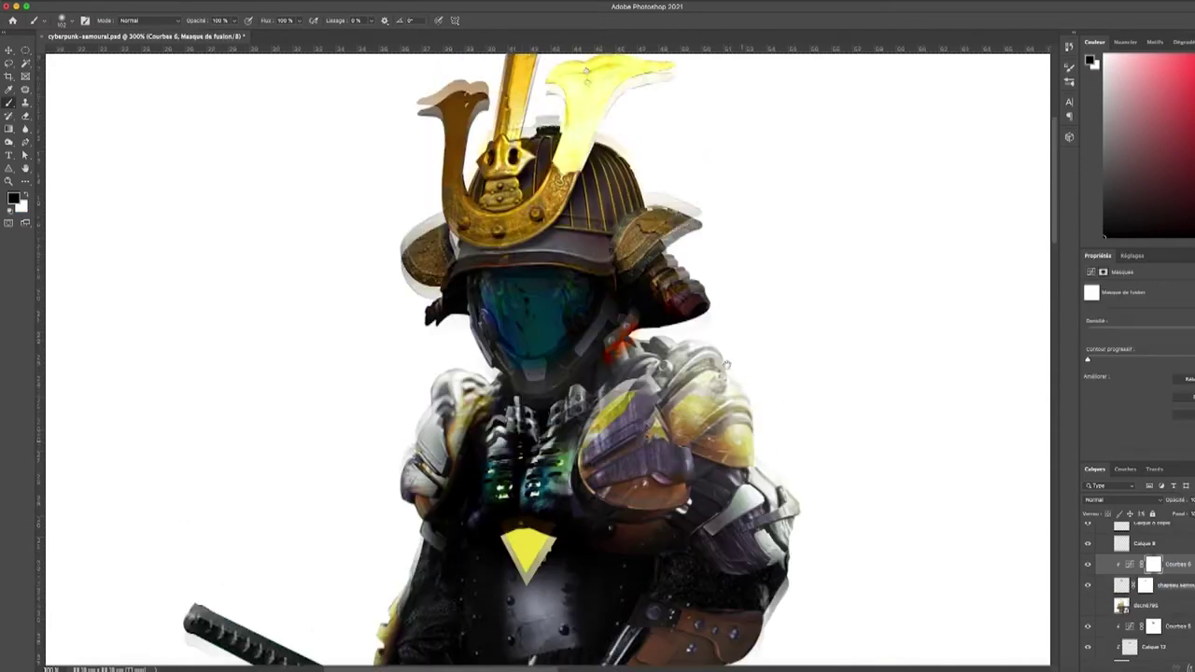
left_click(1106, 499)
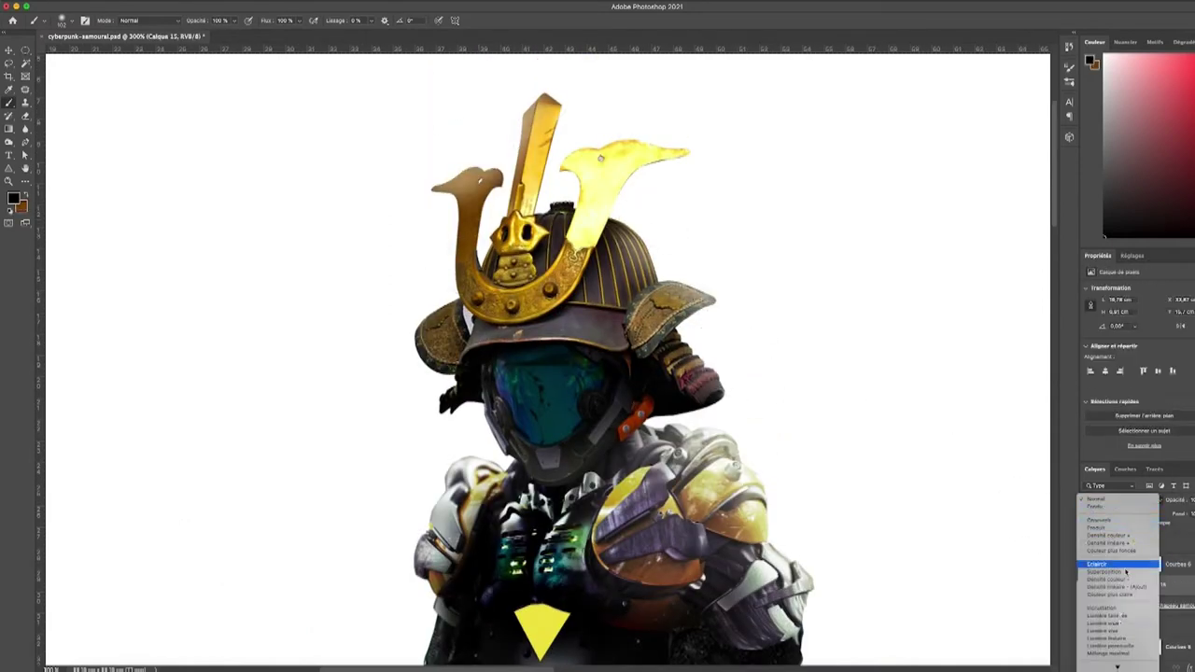
left_click(1110, 597)
right_click(579, 280)
Cancel the current operation before adding the neon background and smoke.
key("Escape")
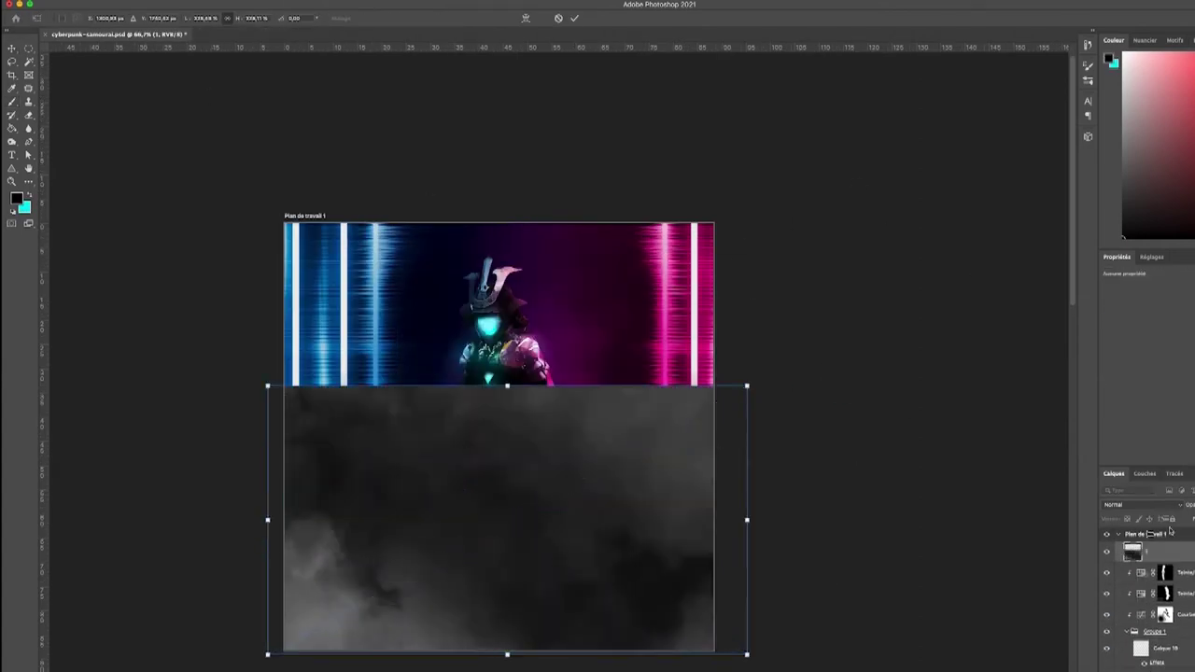
Enlarge the brush to 1416 px for masking the smoke.
left_click_drag(128, 51, 164, 51)
key("Return")
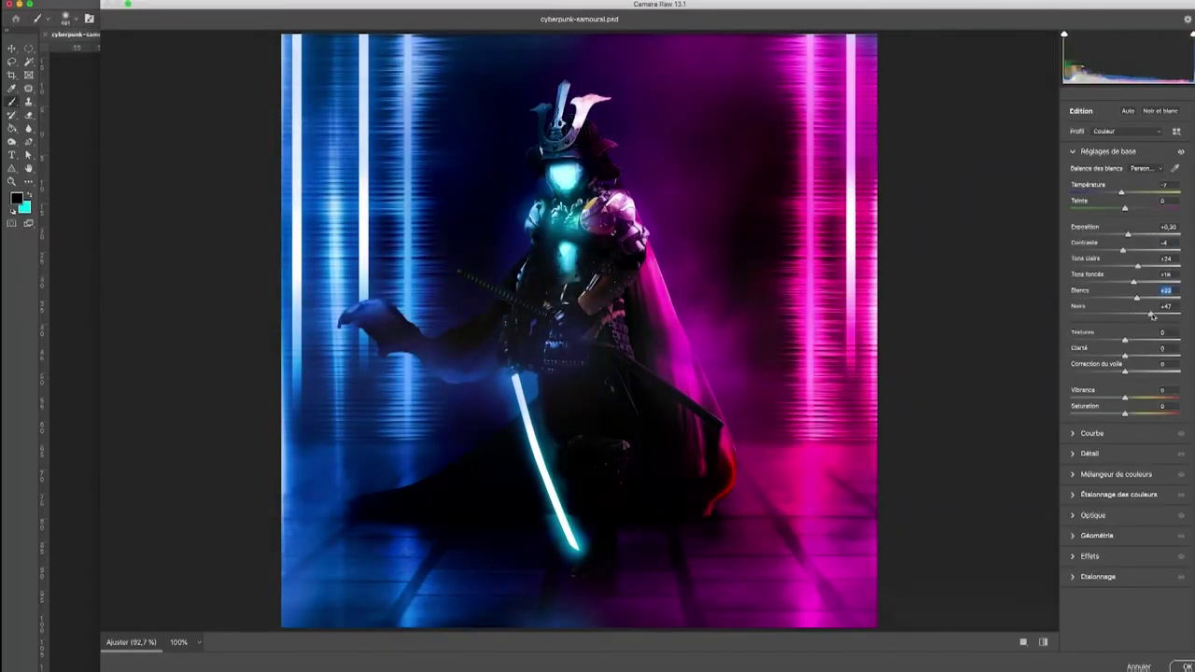
Apply the Camera Raw exposure +0.30 and blacks +47 adjustments.
key("Return")
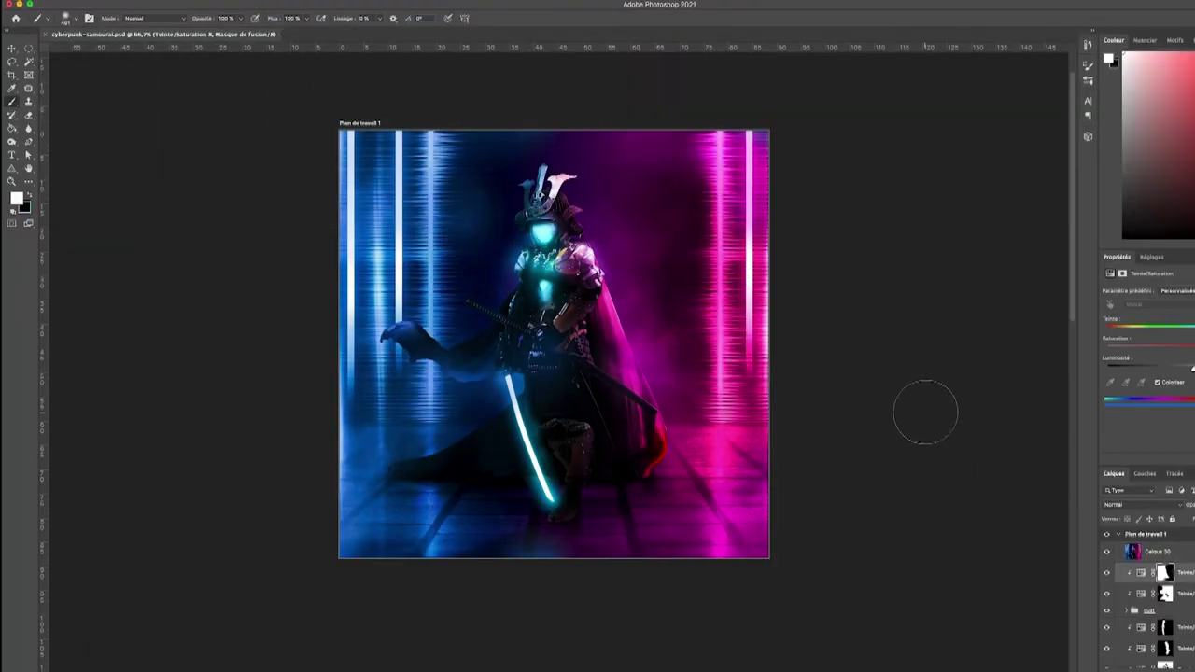